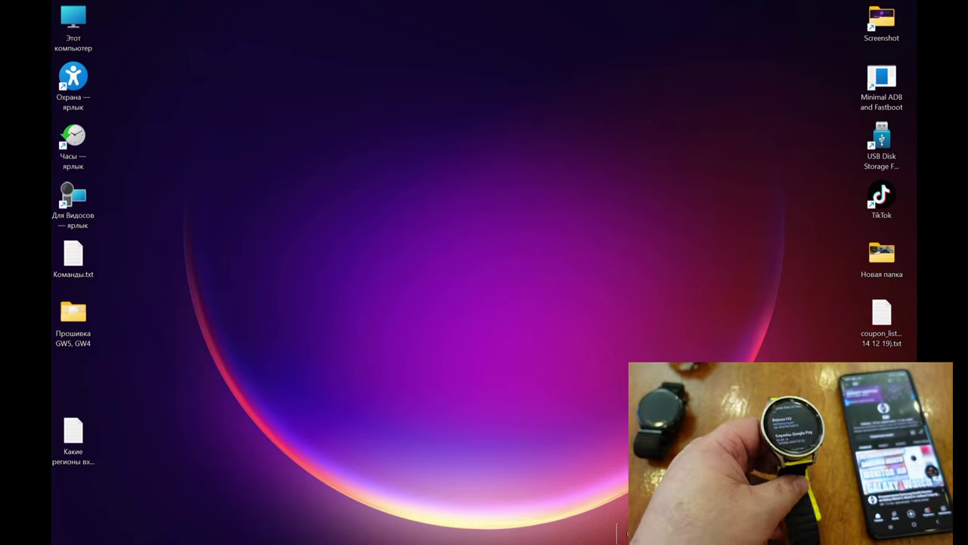
Open the platform-tools folder on the Windows (C:) drive.
double_click(89, 32)
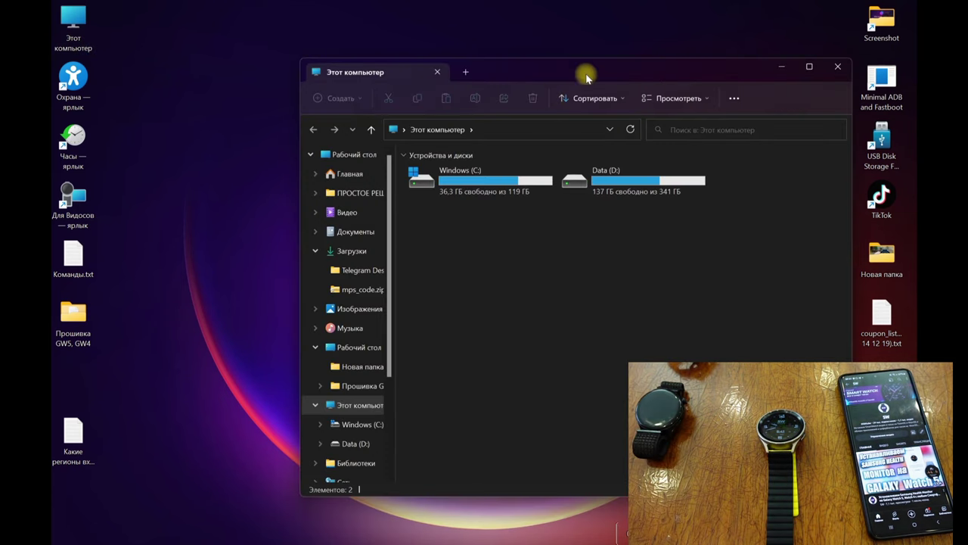
drag(587, 76, 493, 93)
click(382, 199)
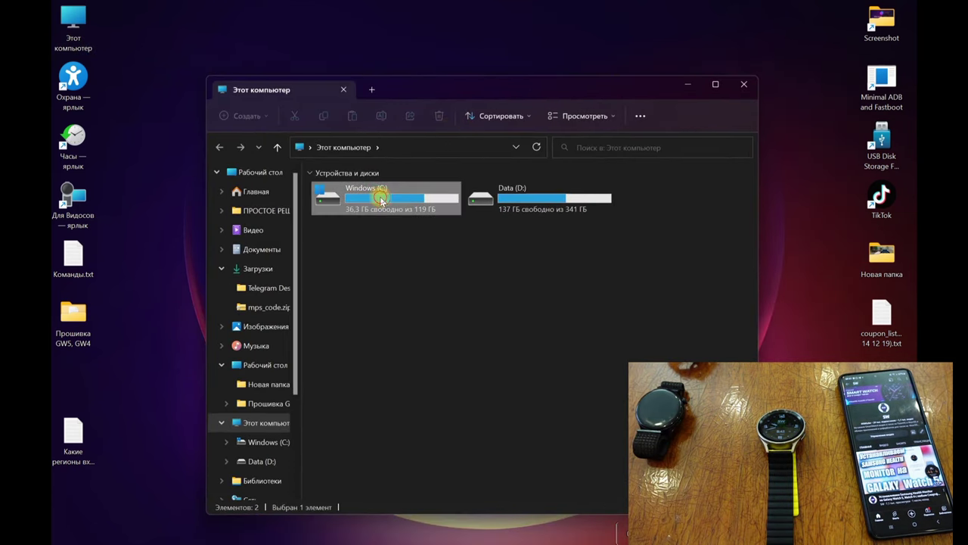
double_click(381, 199)
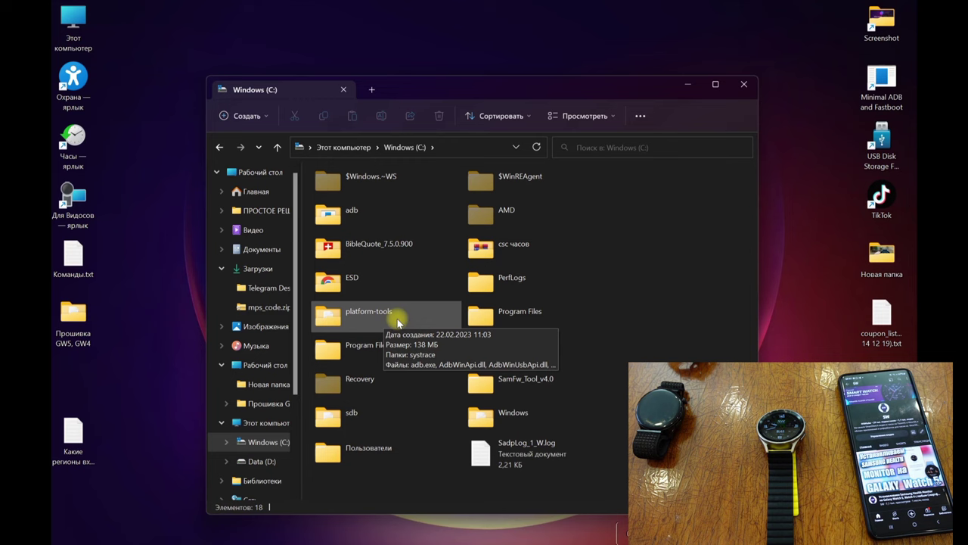
double_click(371, 312)
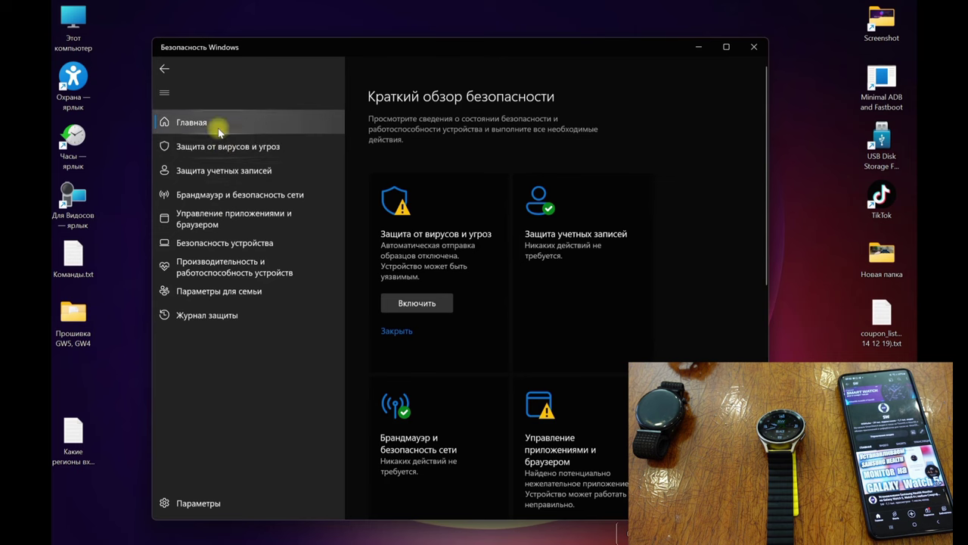
Turn off real-time protection in the virus and threat protection settings of Windows Security.
scroll(465, 333, down, 8)
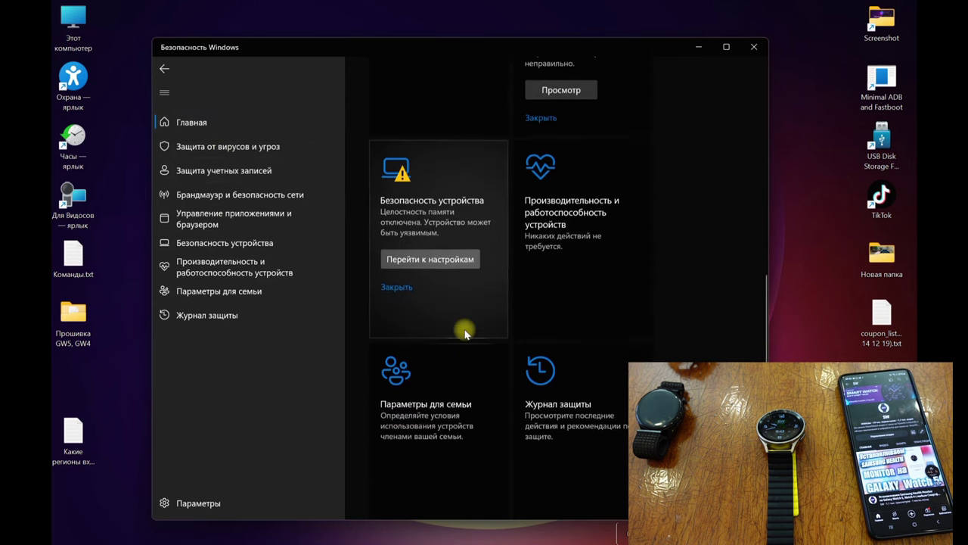
click(236, 152)
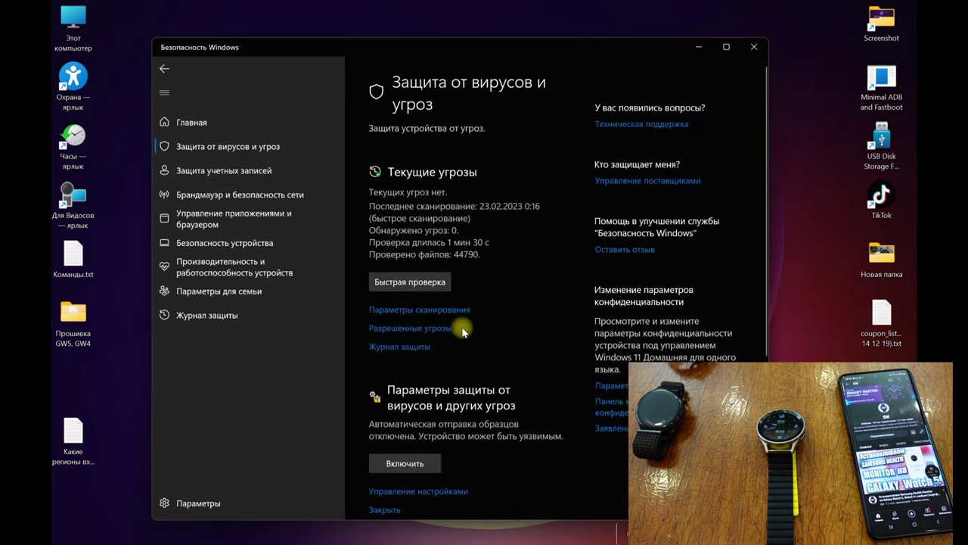
scroll(415, 378, down, 2)
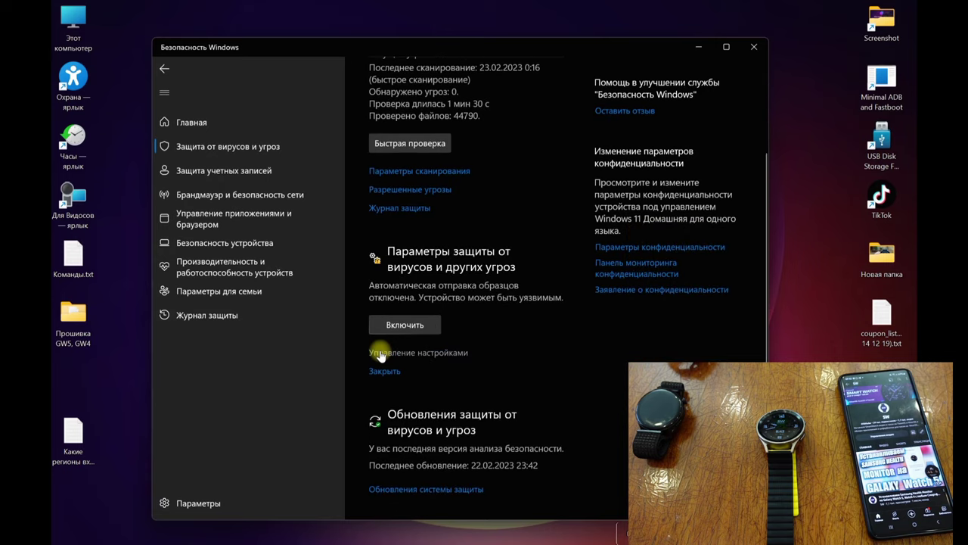
click(413, 353)
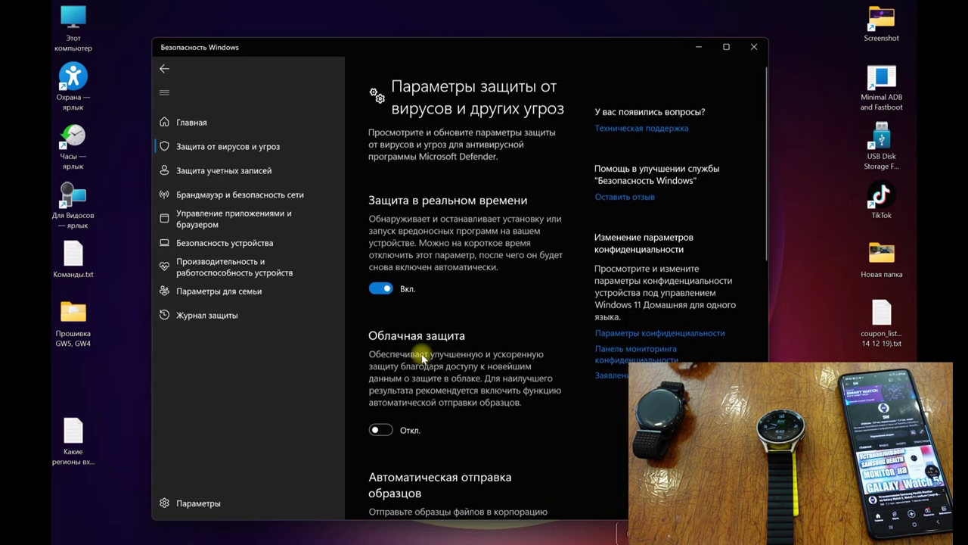
click(382, 284)
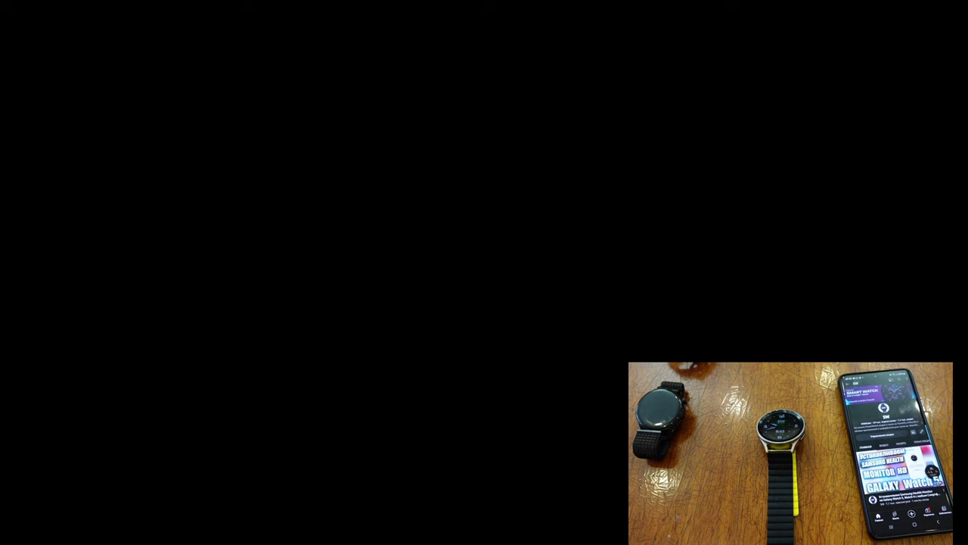
click(446, 368)
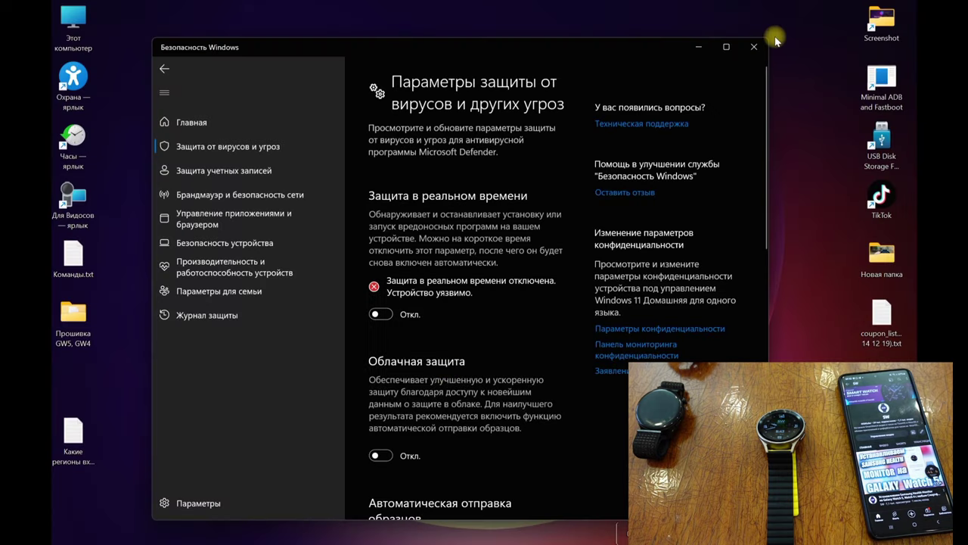
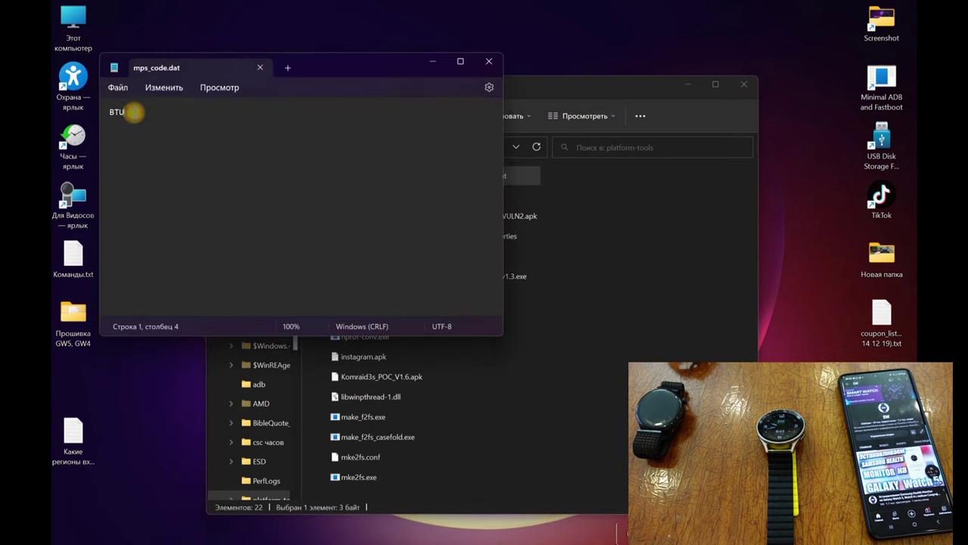
Replace the region code in mps_code.dat with SER and close the file, saving the change.
double_click(130, 111)
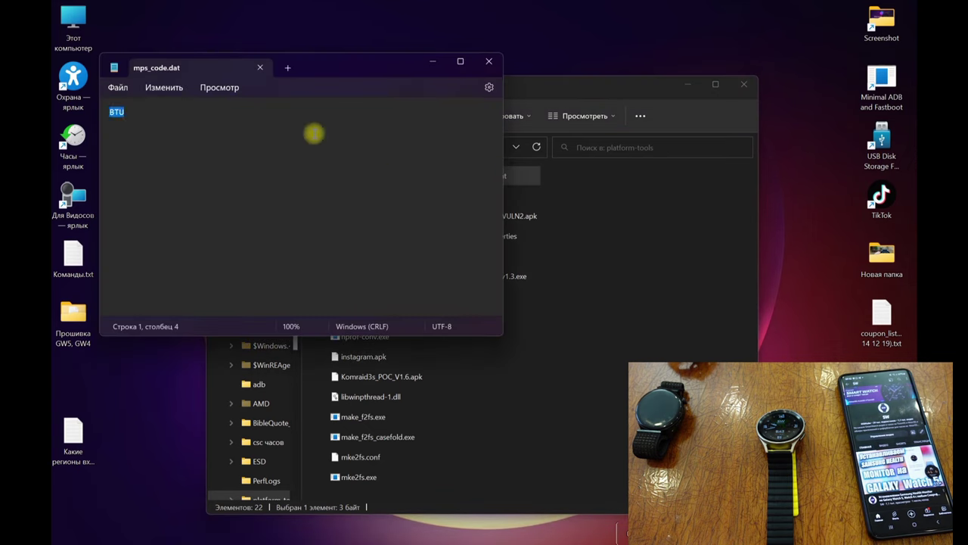
key(BackSpace)
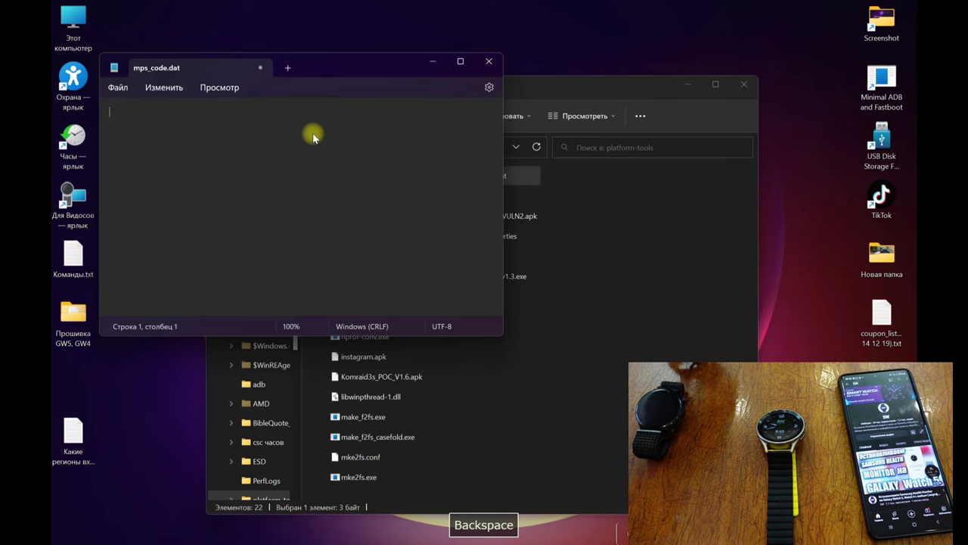
text(SER)
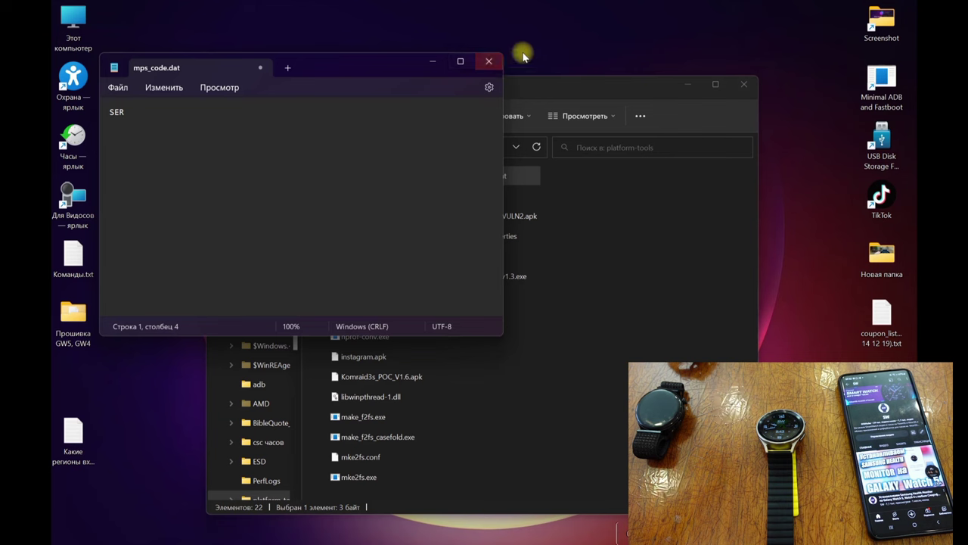
click(490, 61)
click(208, 227)
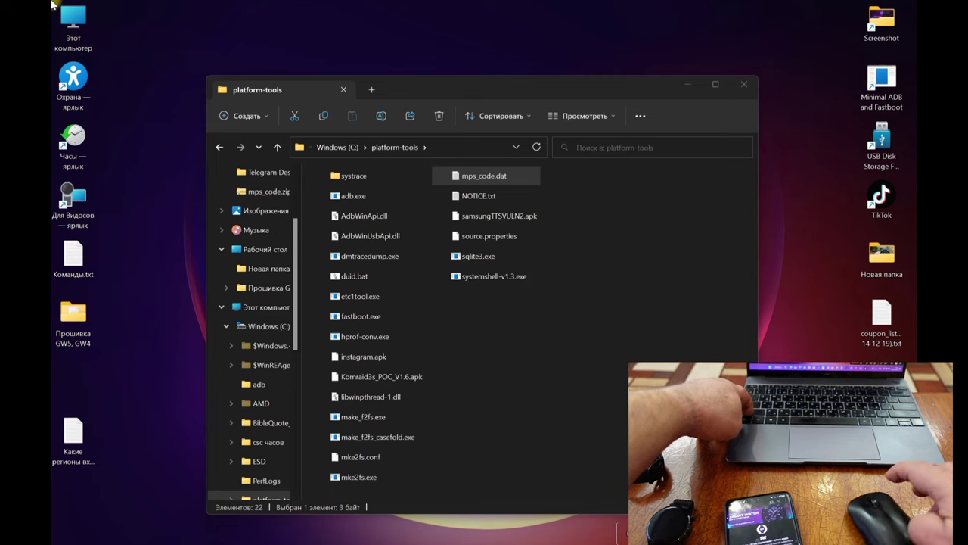
Open a PowerShell terminal in the platform-tools folder and shift its window slightly away from the desktop's upper edge.
click(598, 368)
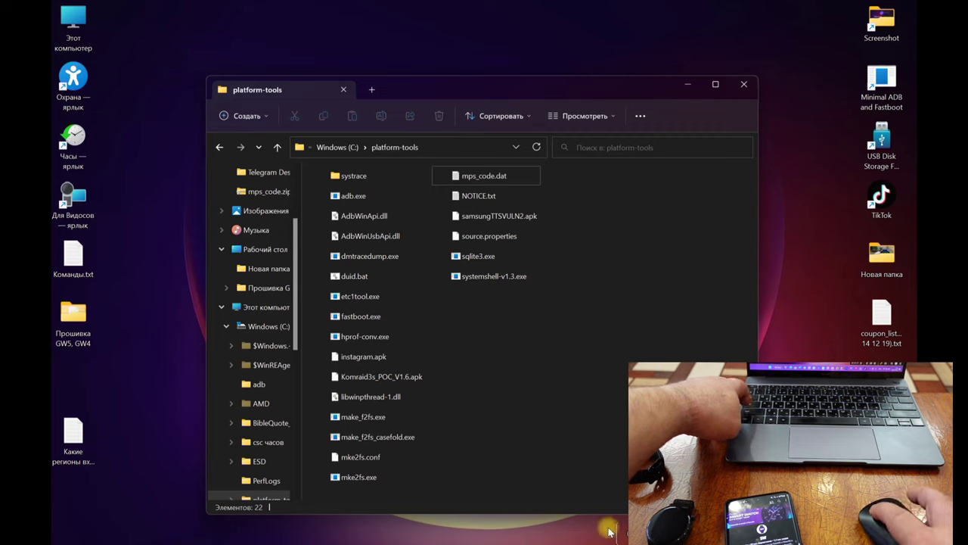
shift+right_click(575, 390)
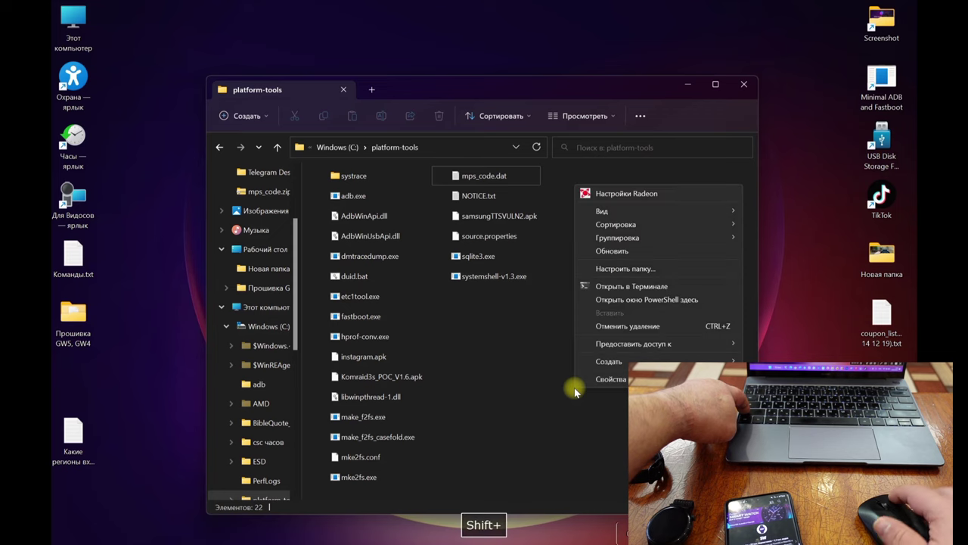
click(639, 287)
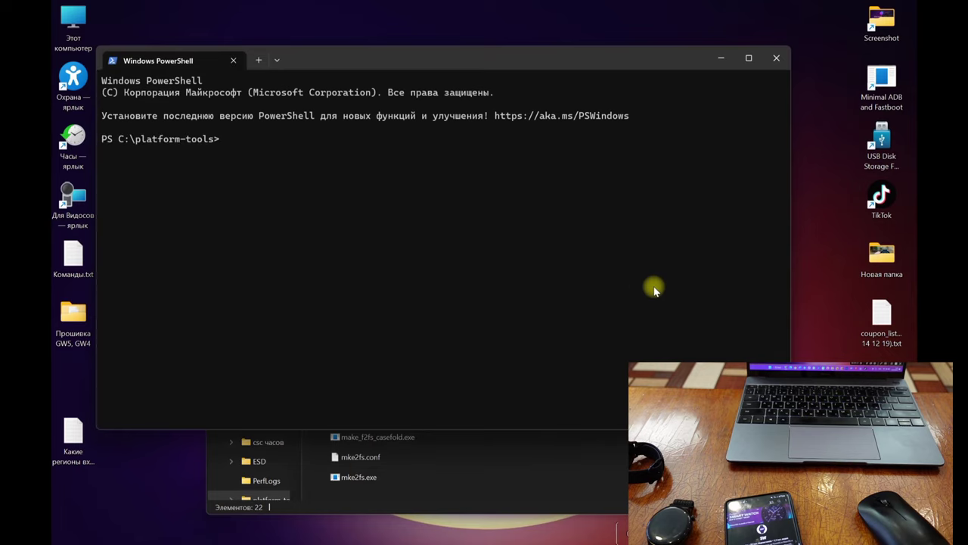
drag(434, 59, 463, 88)
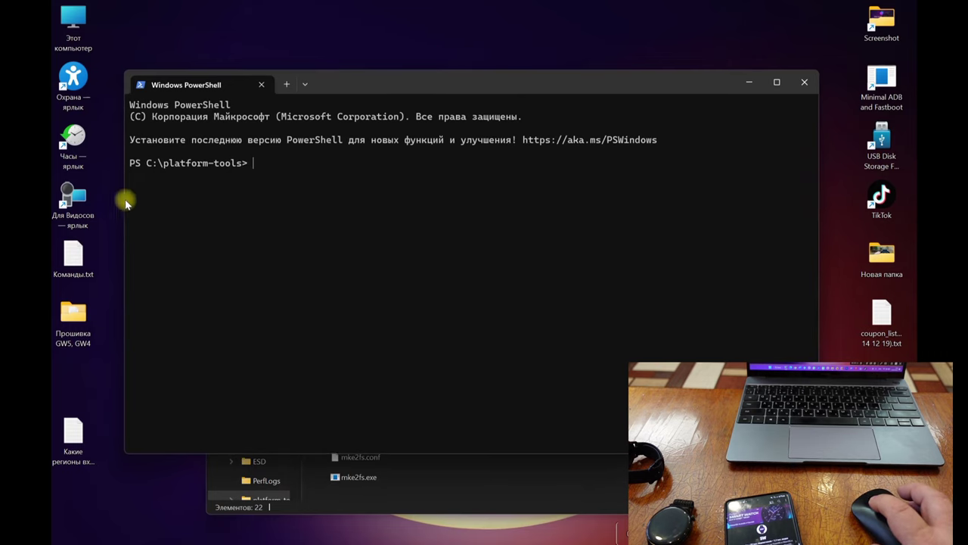
Open Команды.txt from the desktop and change the address in the numbered list's adb connect command to 192.168.0.4.
double_click(61, 259)
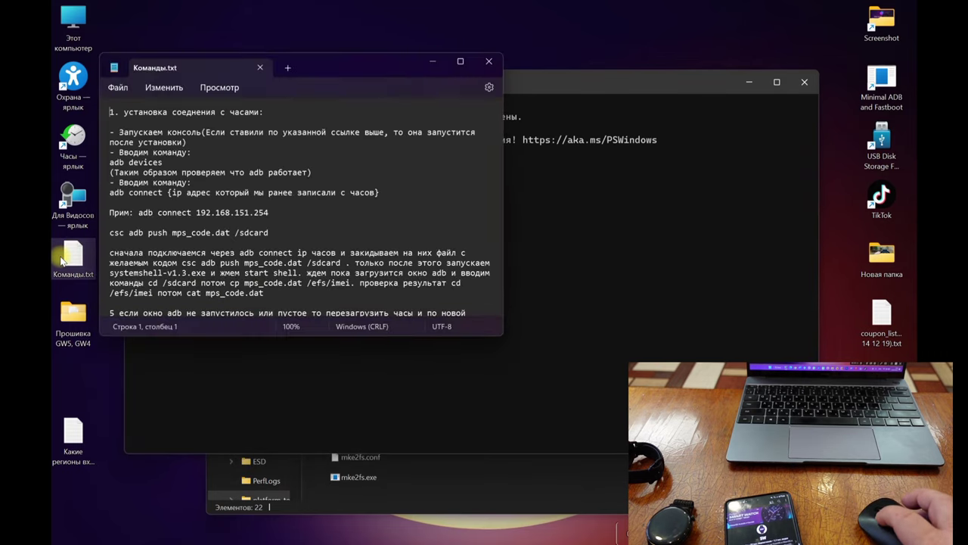
scroll(335, 186, down, 3)
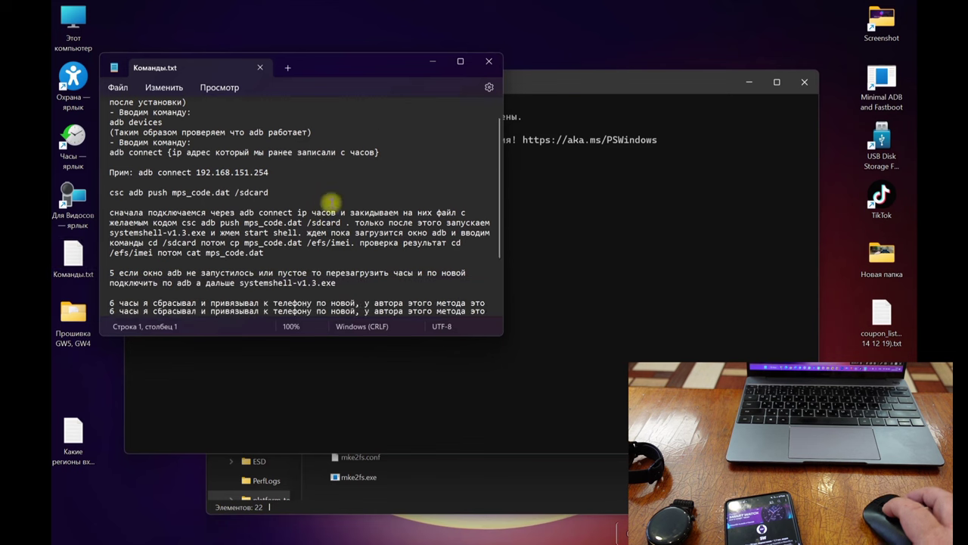
scroll(335, 201, down, 2)
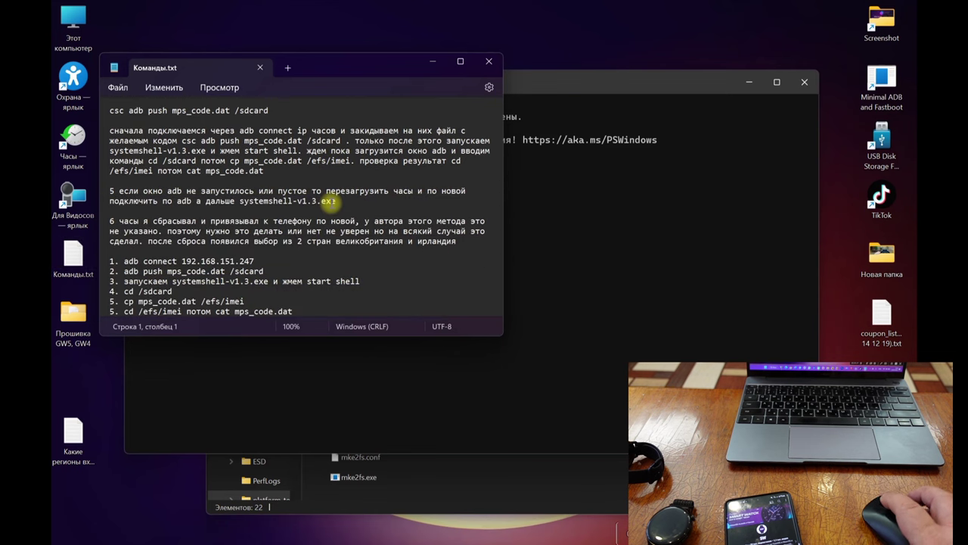
click(234, 261)
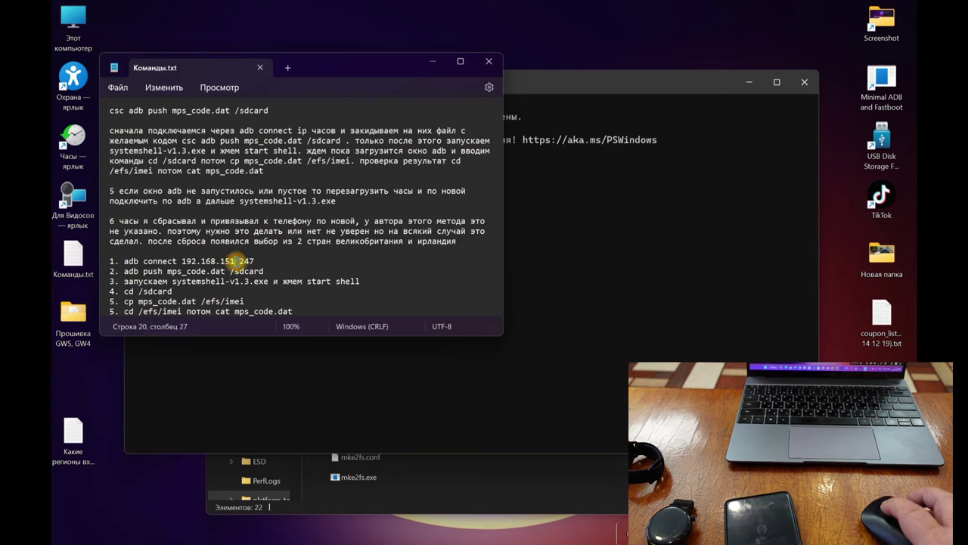
key(BackSpace)
key(BackSpace)
key(BackSpace)
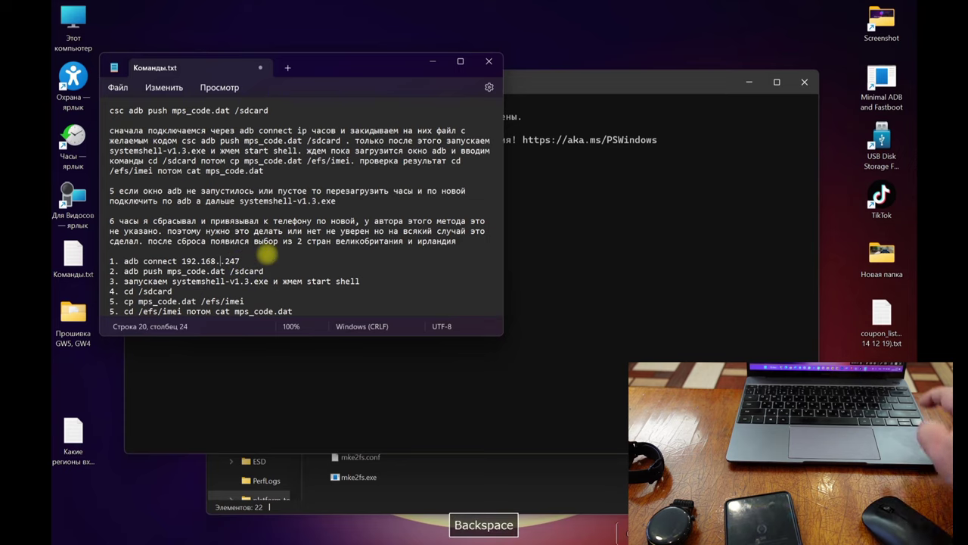
text(0)
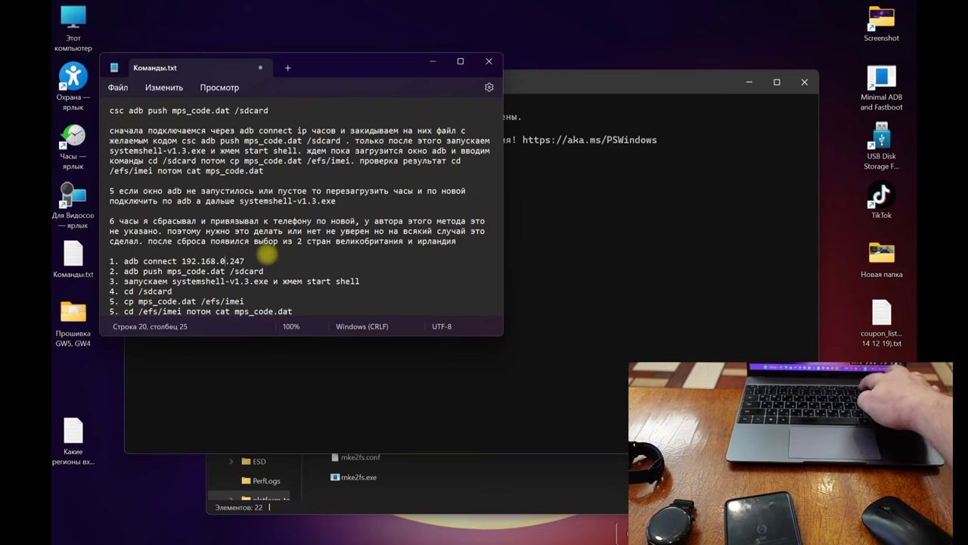
click(252, 261)
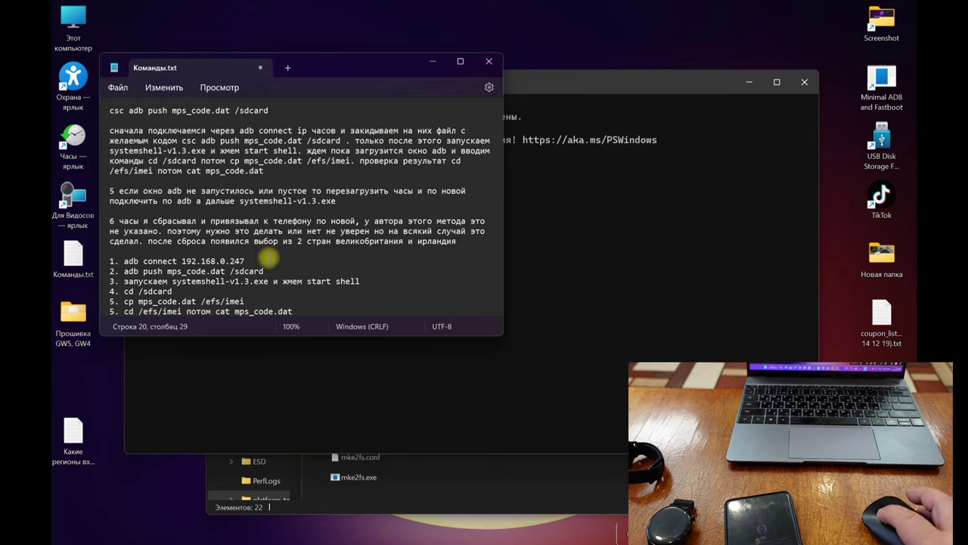
key(BackSpace)
key(BackSpace)
key(BackSpace)
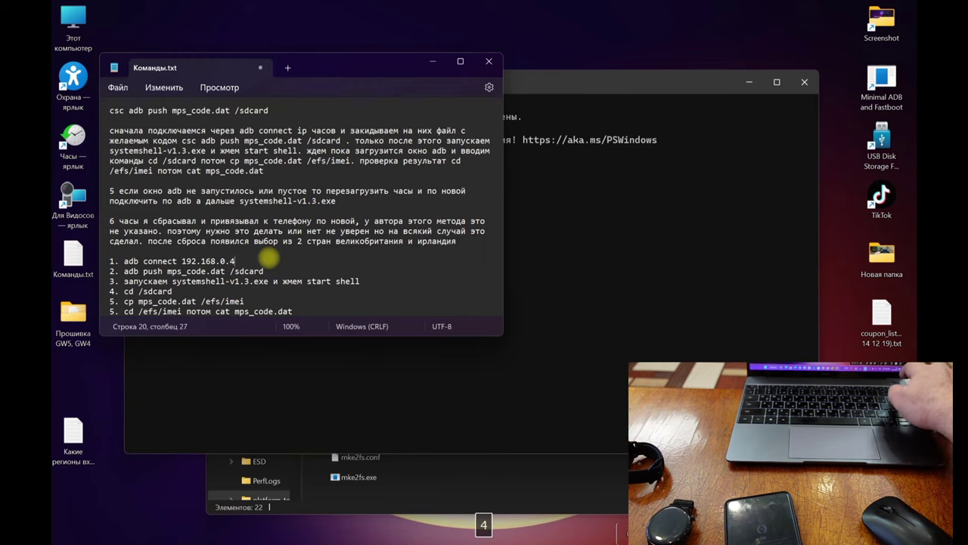
text(4)
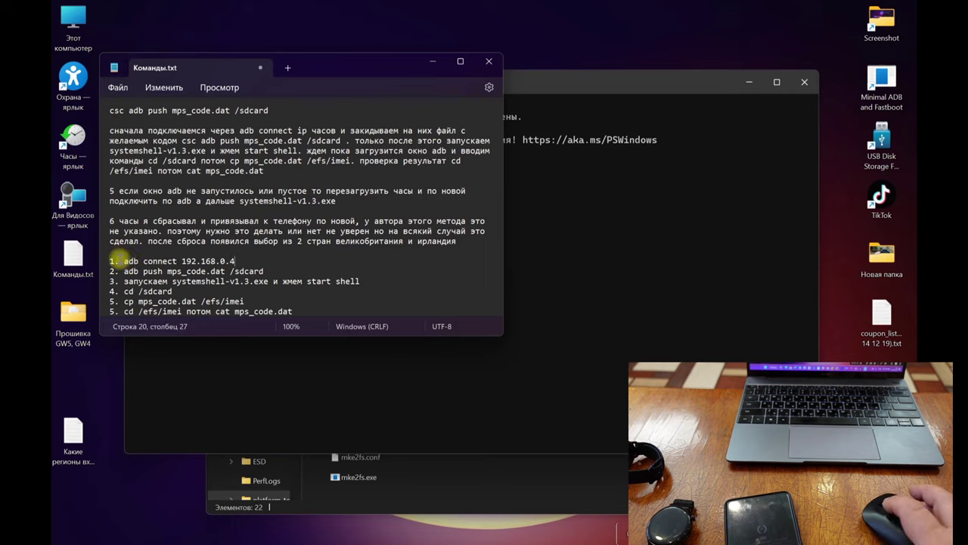
Copy the command adb connect 192.168.0.4 from Команды.txt and run it in PowerShell.
drag(124, 261, 235, 261)
right_click(225, 260)
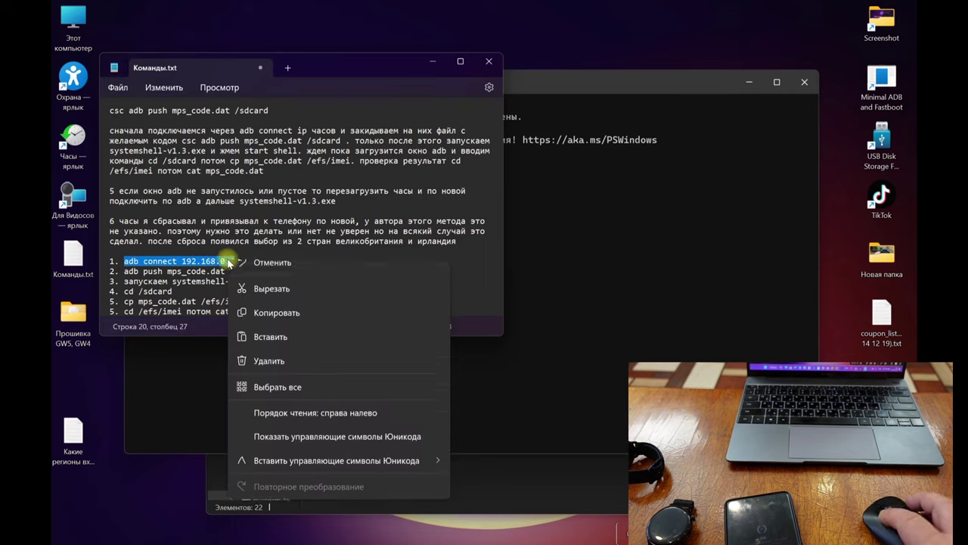
click(291, 331)
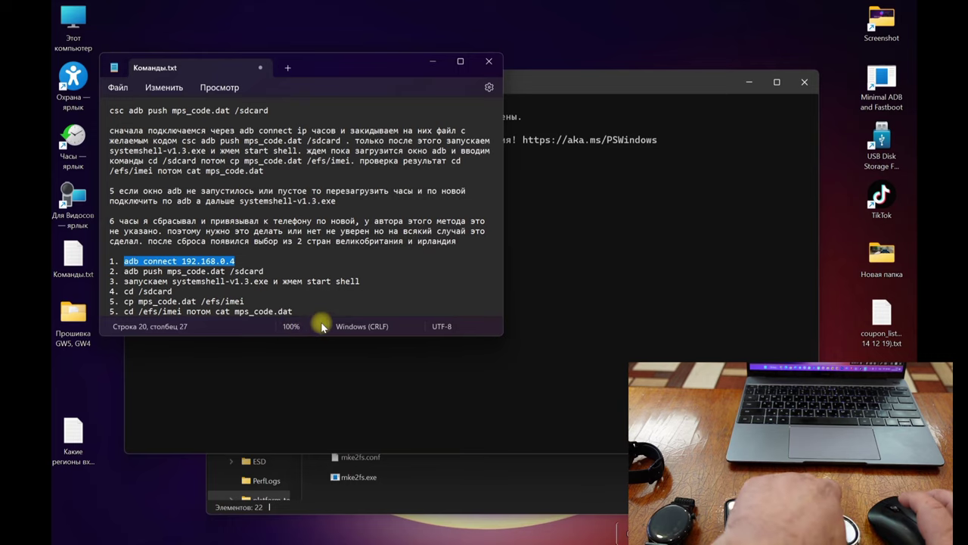
click(560, 252)
key(ctrl+v)
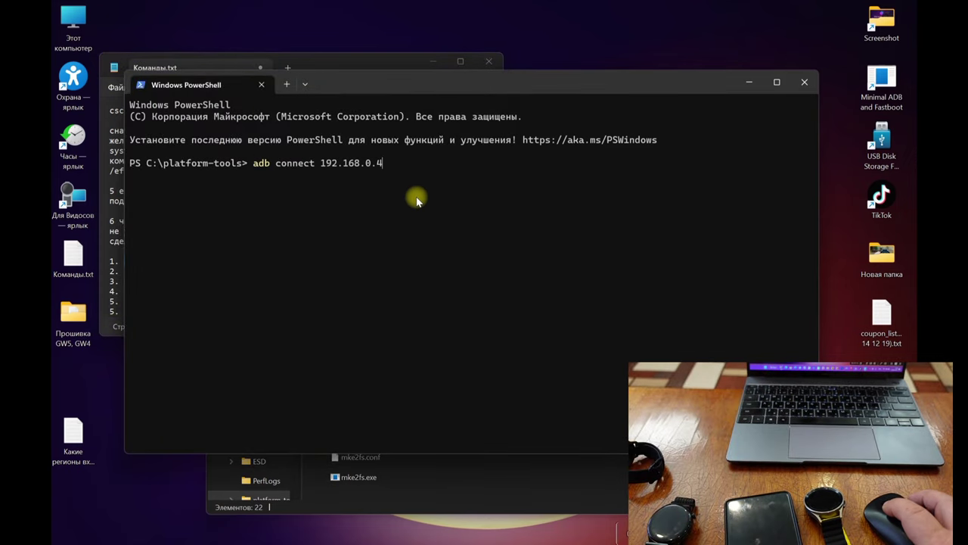
key(Return)
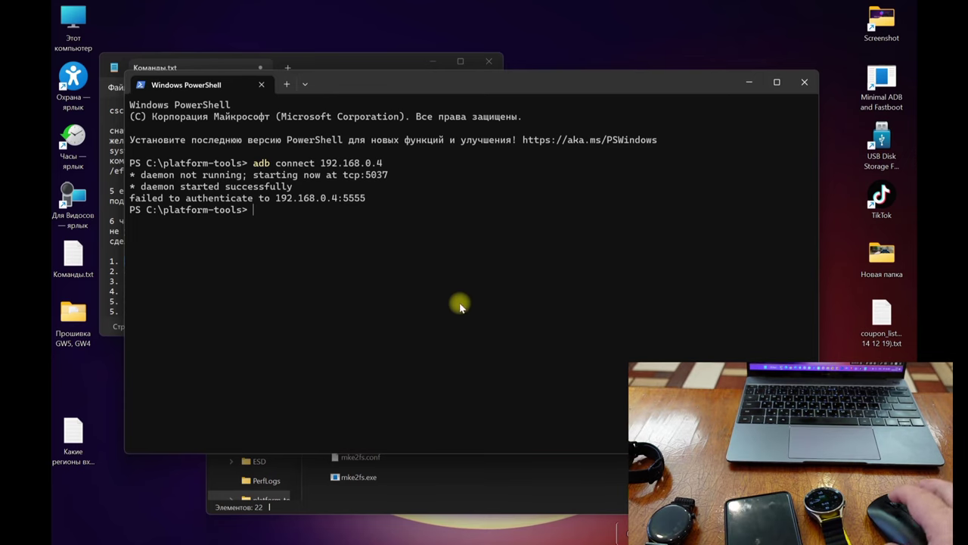
Run adb push mps_code.dat /sdcard in PowerShell, copied from Команды.txt, and bring the platform-tools folder window to the front.
click(577, 541)
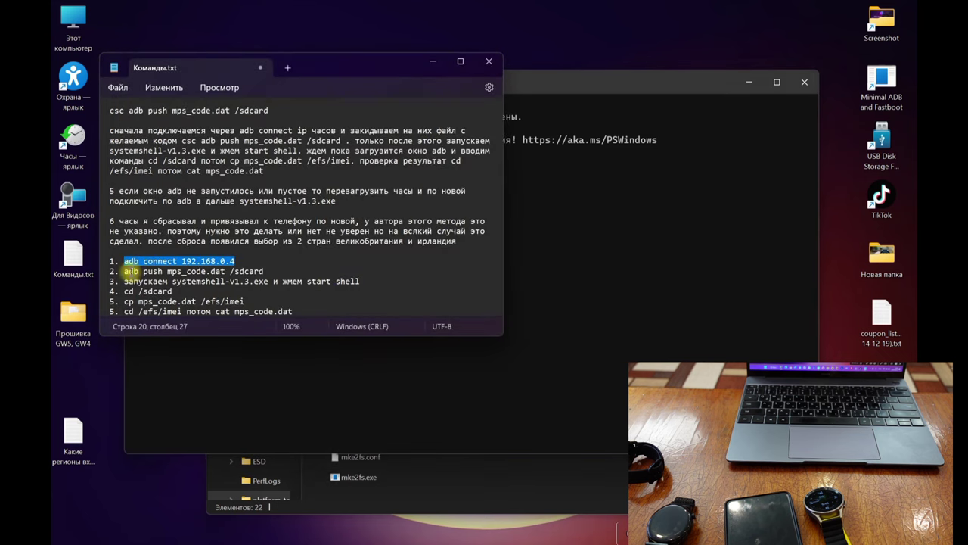
drag(124, 270, 277, 269)
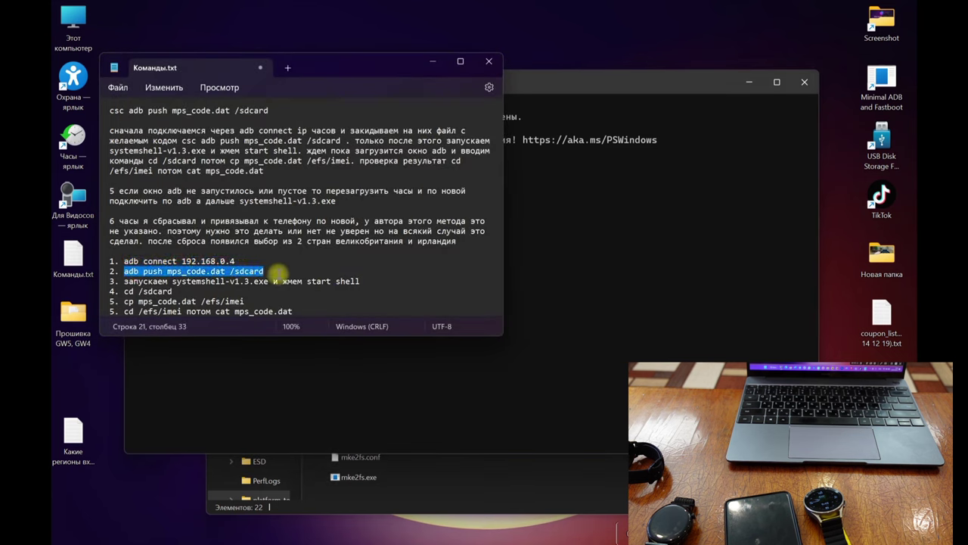
right_click(255, 276)
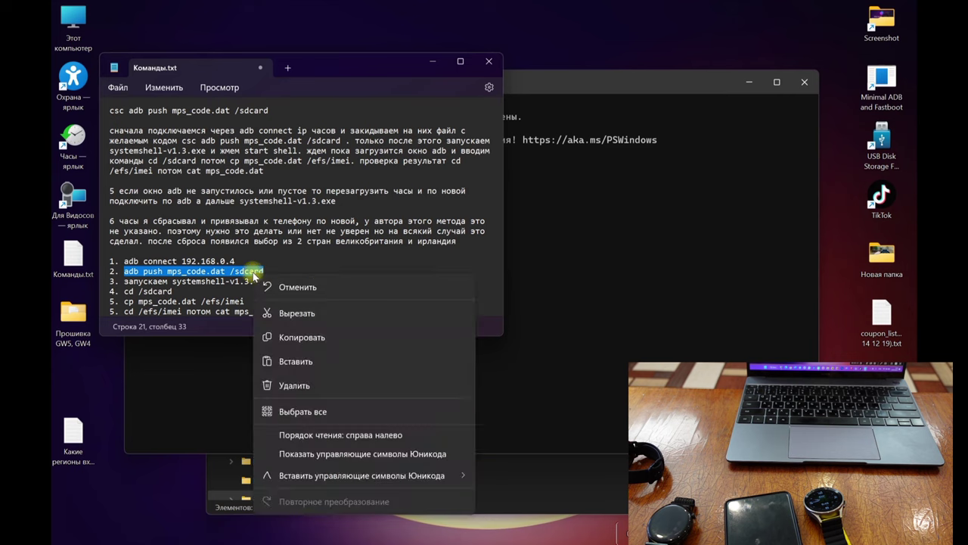
click(308, 337)
click(552, 342)
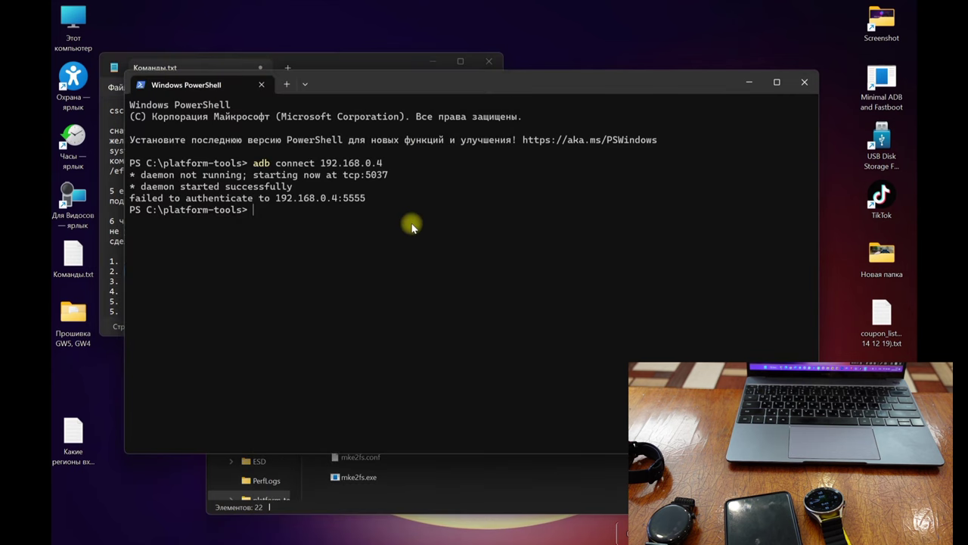
right_click(269, 217)
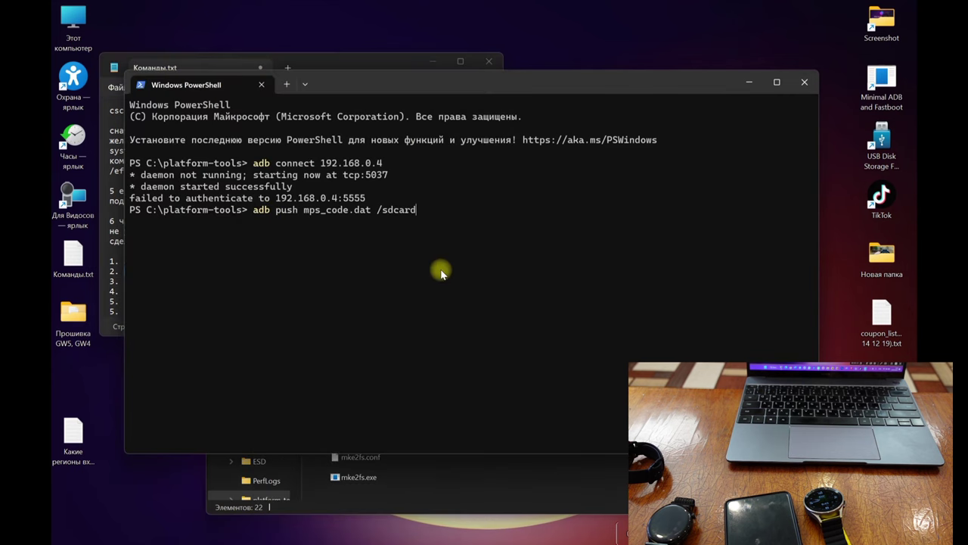
key(Return)
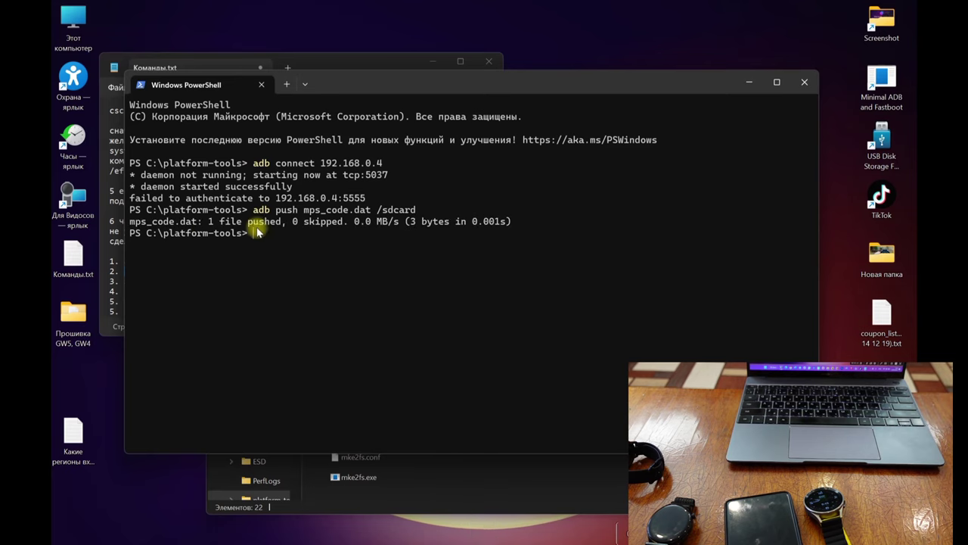
click(528, 493)
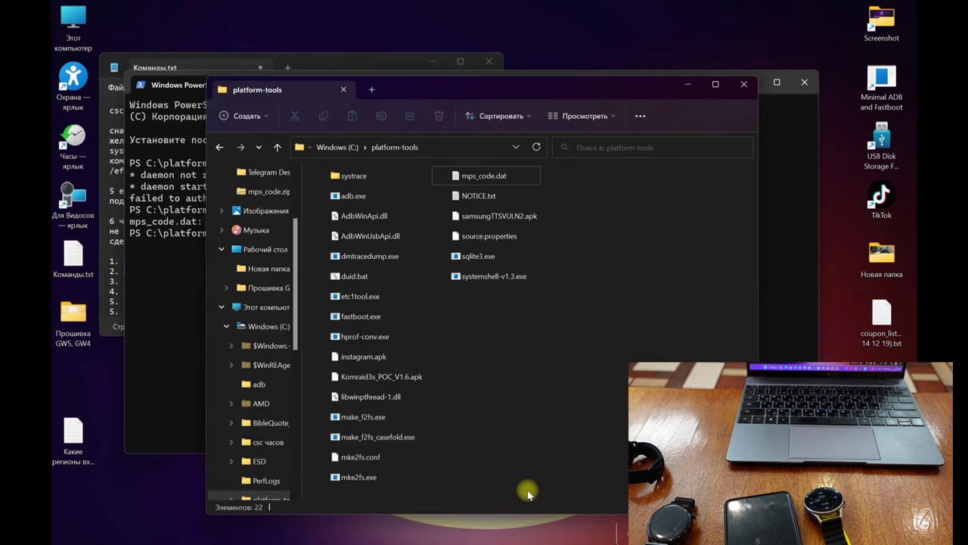
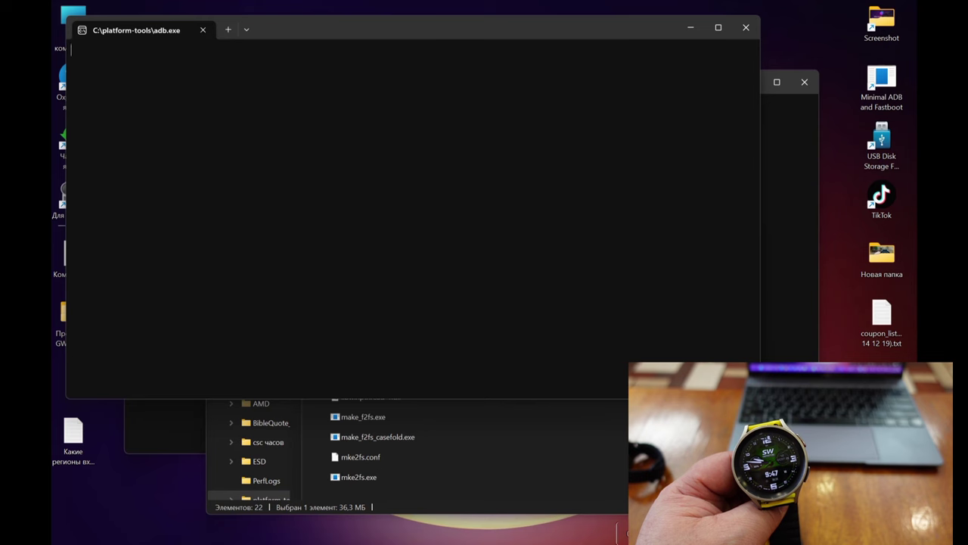
Shift the adb.exe shell window away from the desktop's upper edge and select the command cd /sdcard in Команды.txt for copying.
key(alt+Tab)
drag(443, 23, 524, 96)
key(alt+Tab)
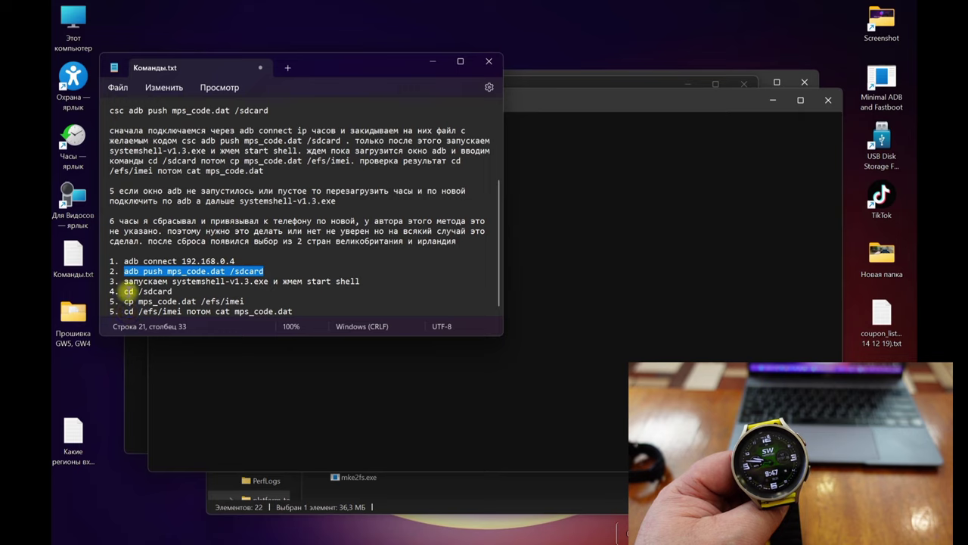
drag(124, 291, 173, 292)
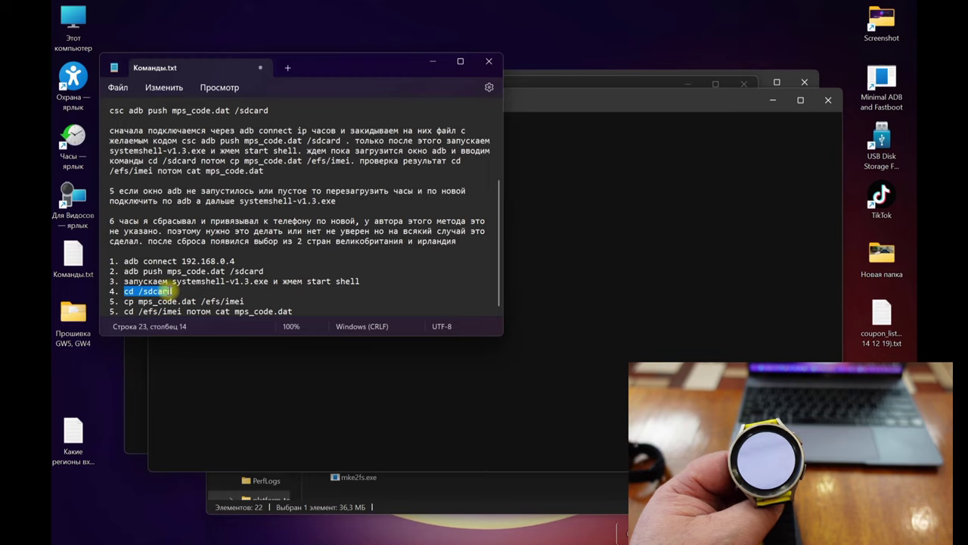
right_click(161, 294)
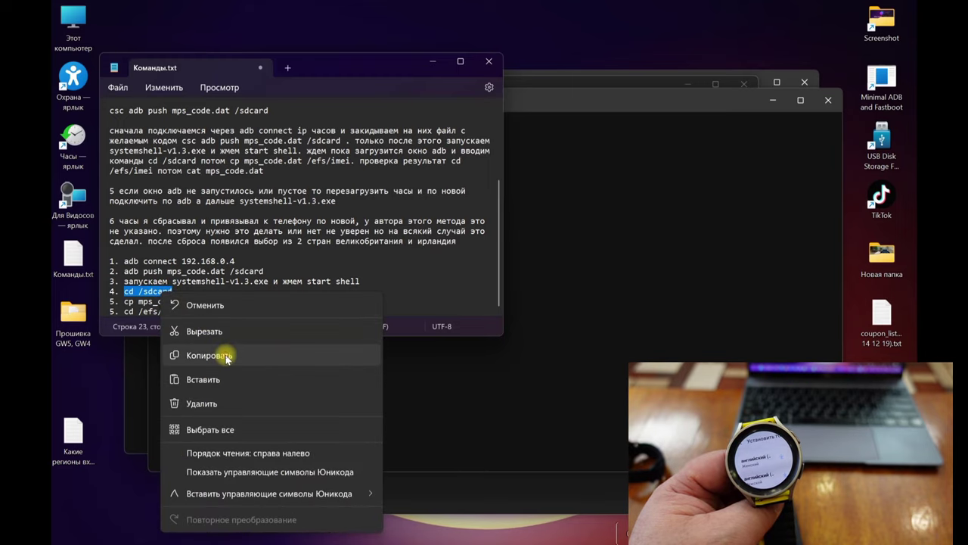